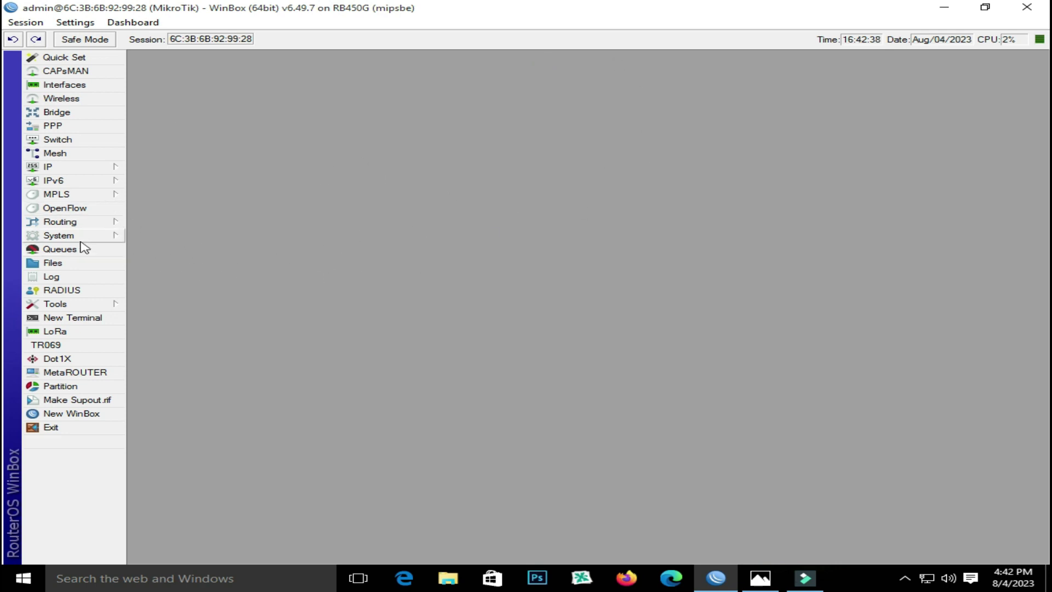
Run a traceroute to 8.8.8.8 from the 192.168.40.1 router
click(101, 305)
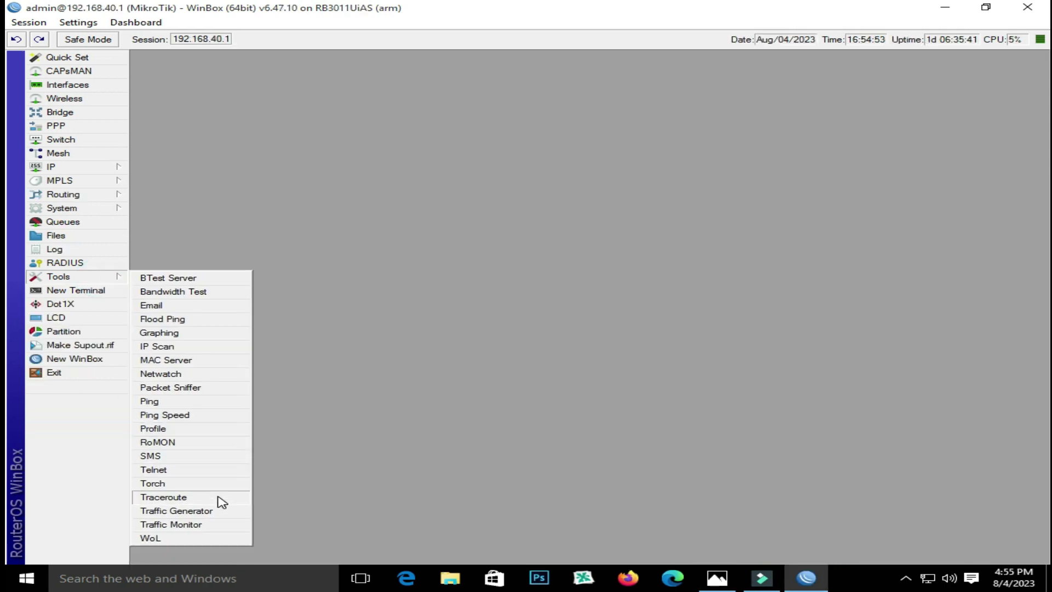
click(214, 498)
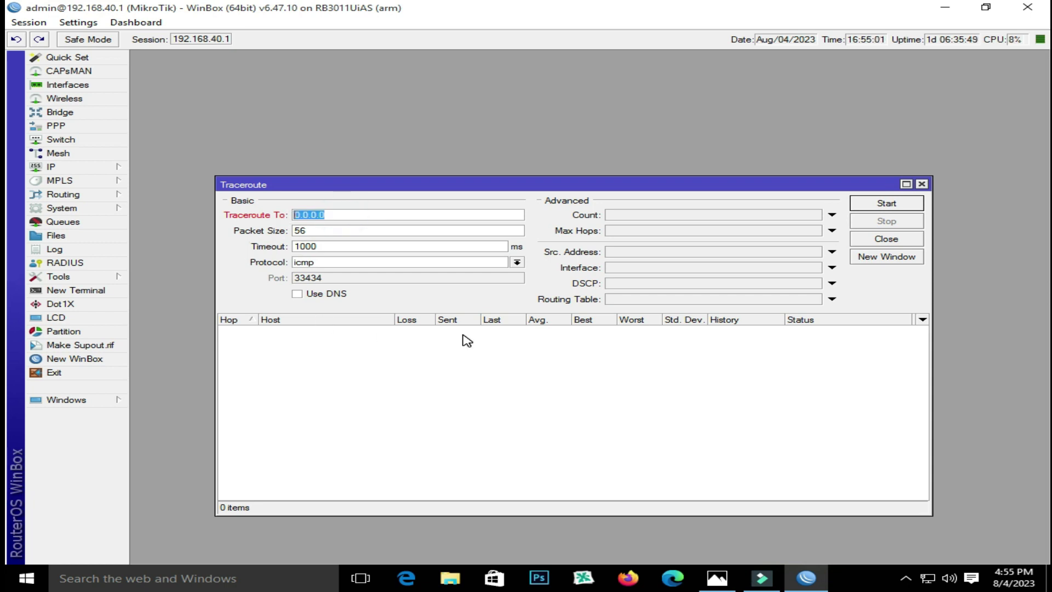
text(8.8.8.8)
click(866, 204)
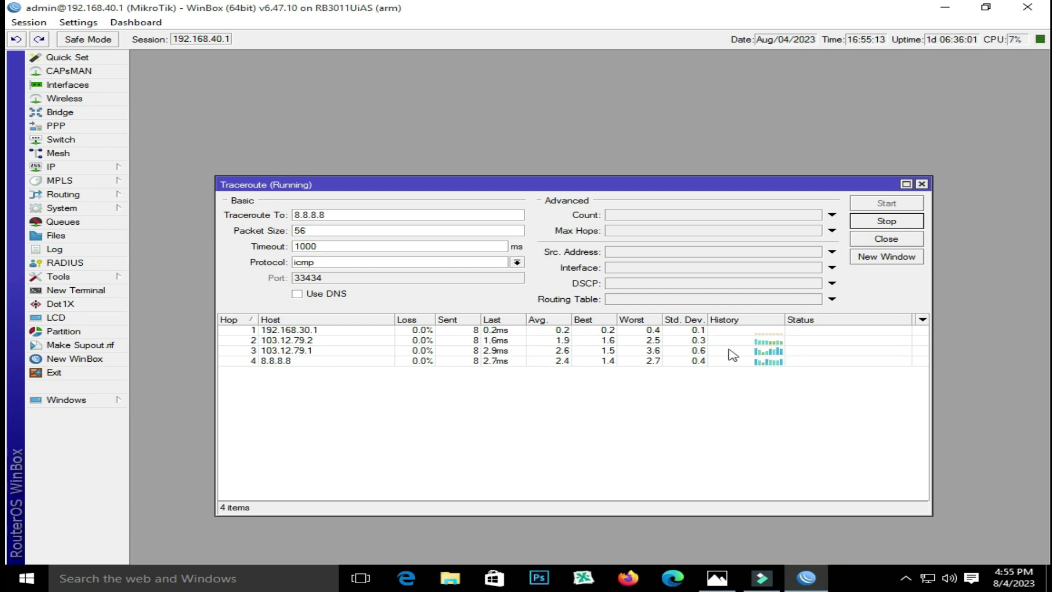
Examine each hop of the running traceroute in order, from the local gateway through the intermediate hosts to the 8.8.8.8 destination
click(305, 331)
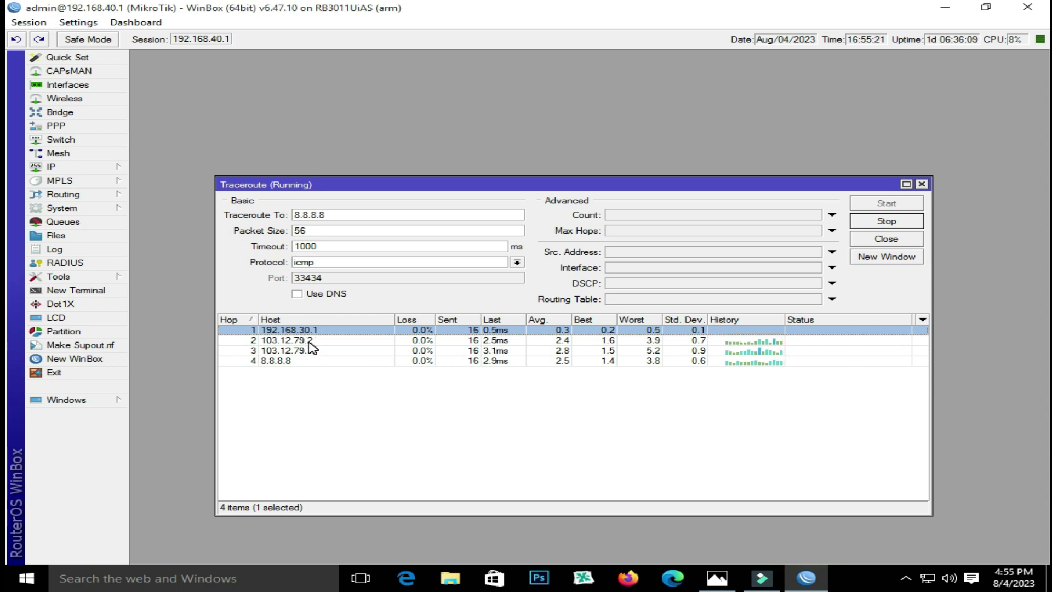
click(307, 341)
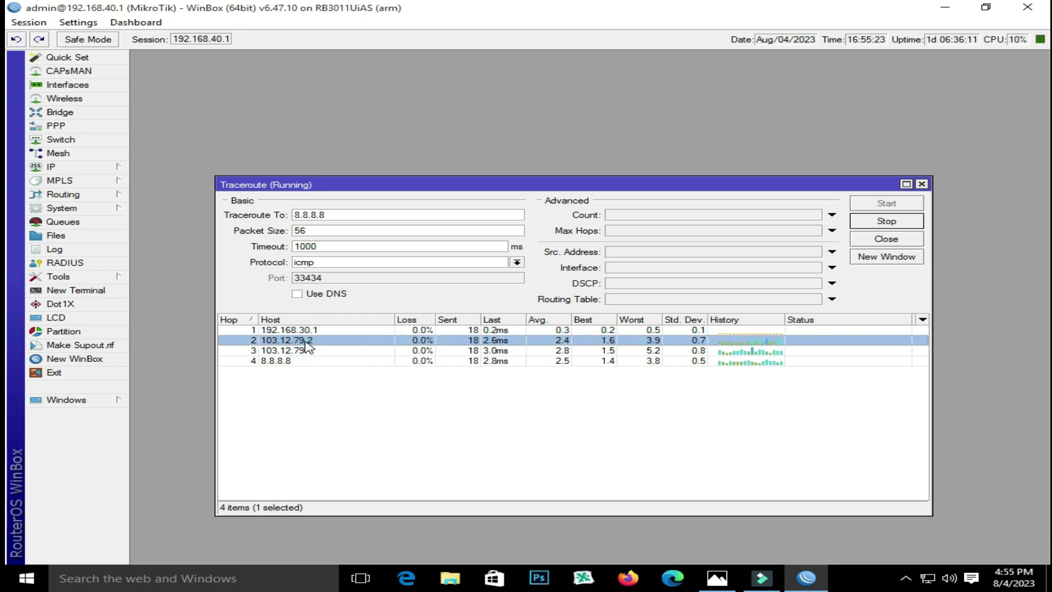
click(272, 361)
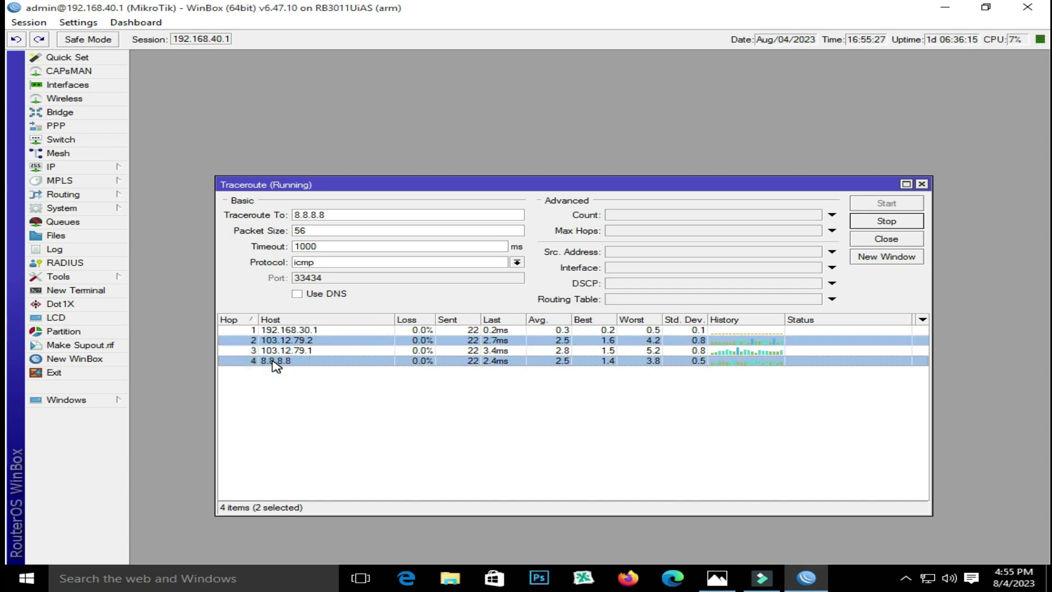
click(285, 340)
click(284, 329)
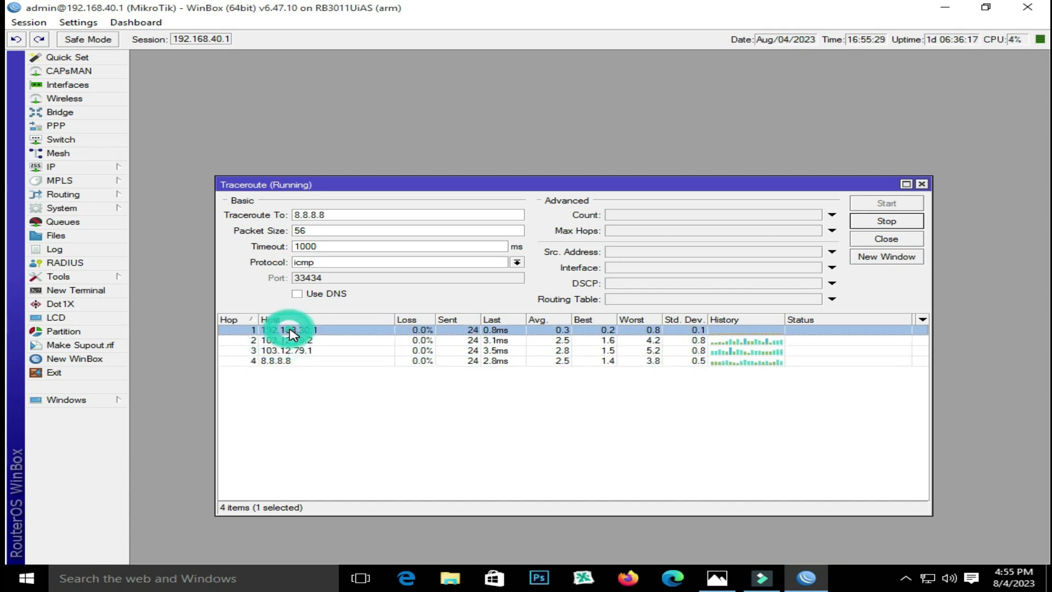
shift+click(292, 340)
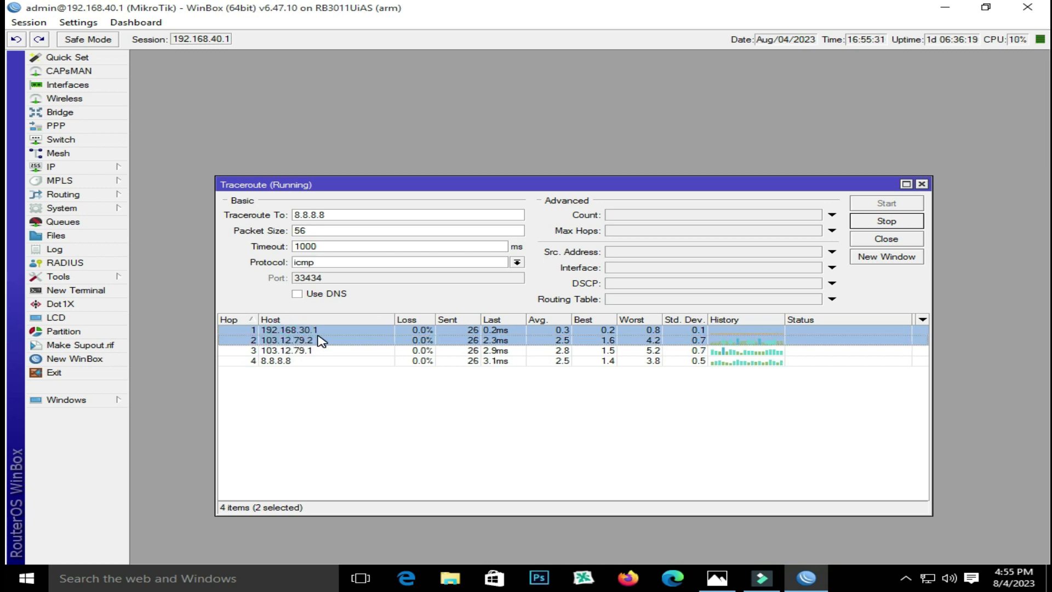
click(284, 351)
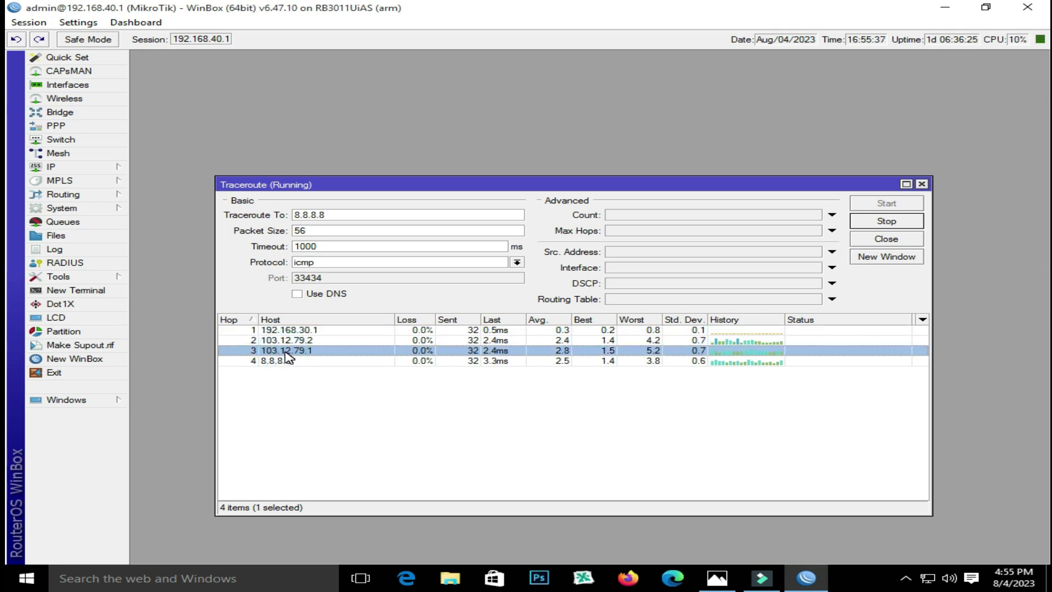
click(284, 362)
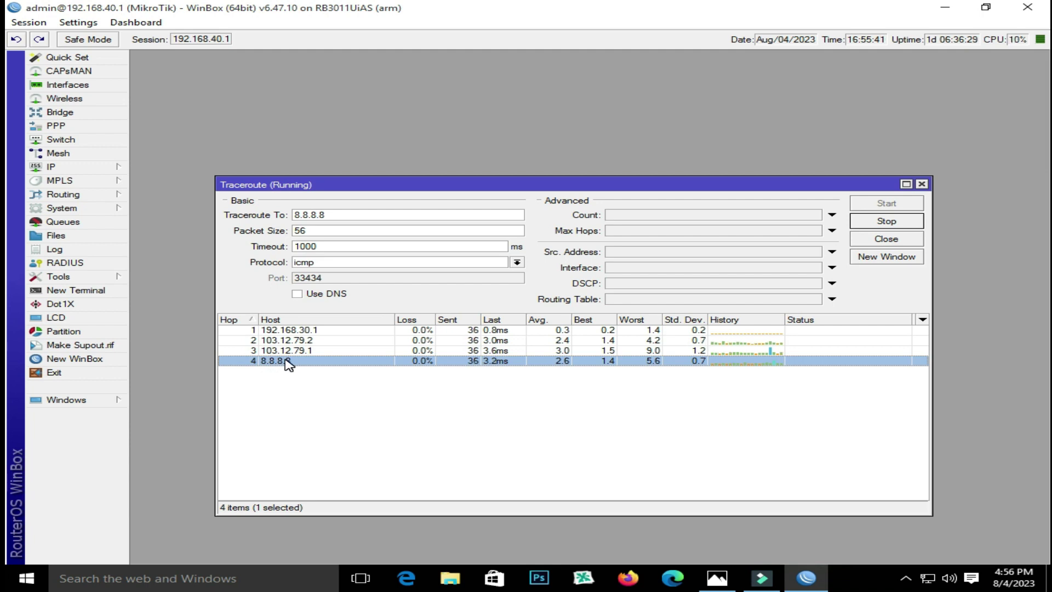
click(299, 351)
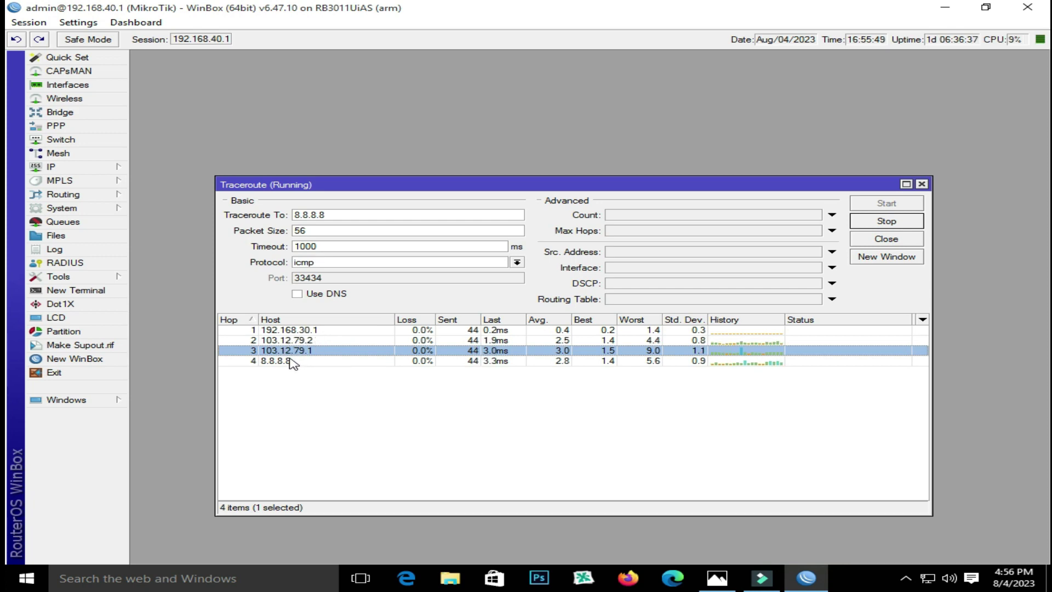
click(292, 362)
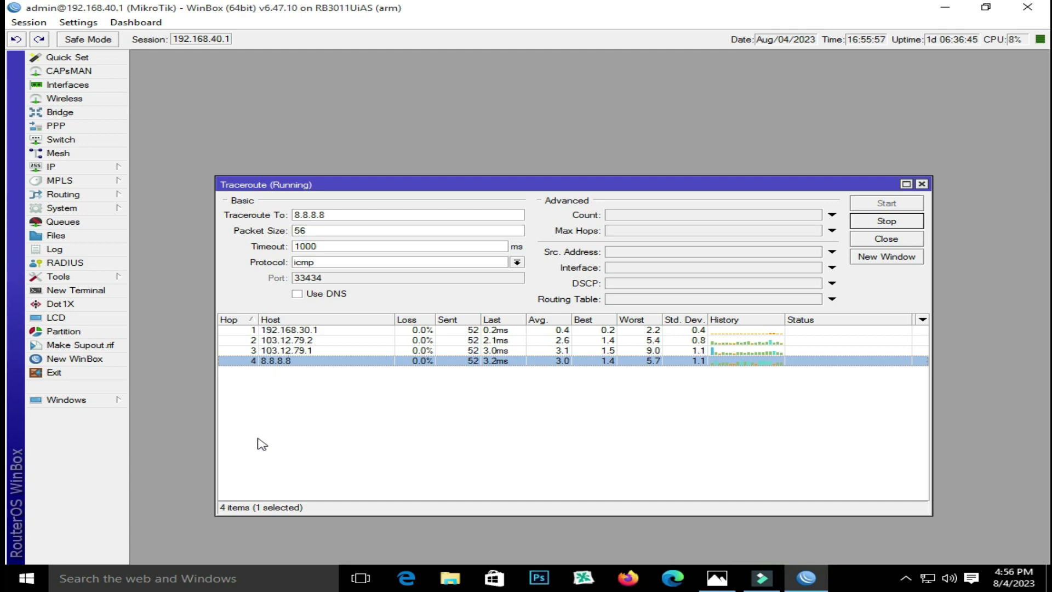
click(296, 331)
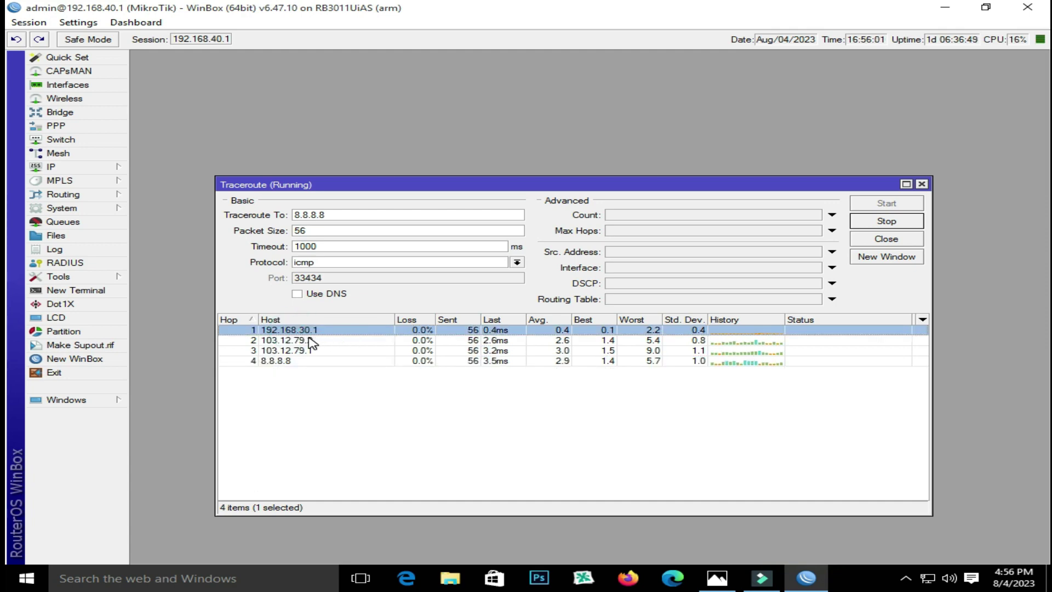
shift+click(309, 340)
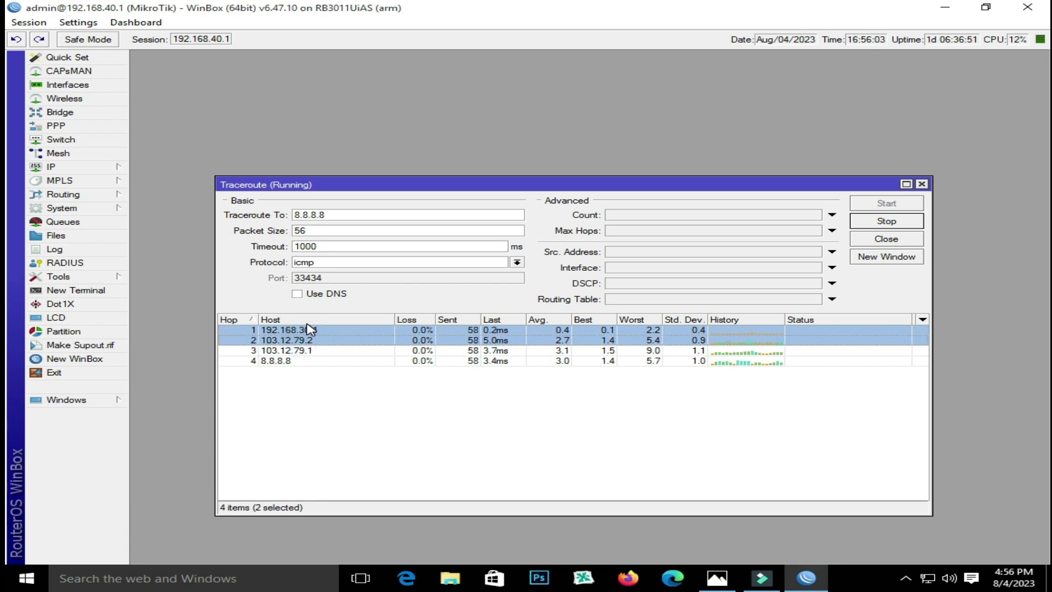
click(296, 352)
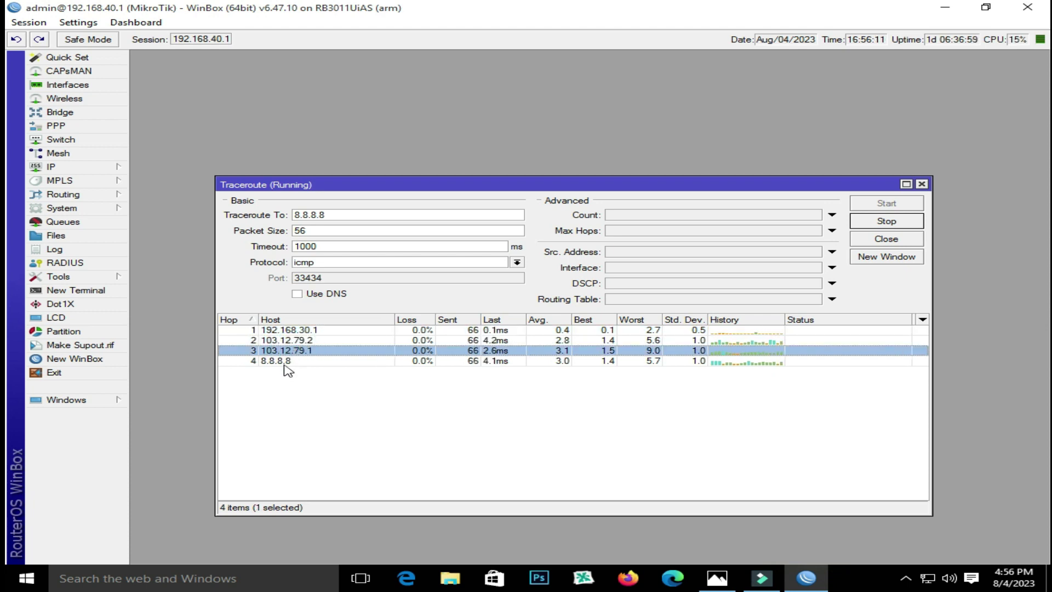
click(276, 362)
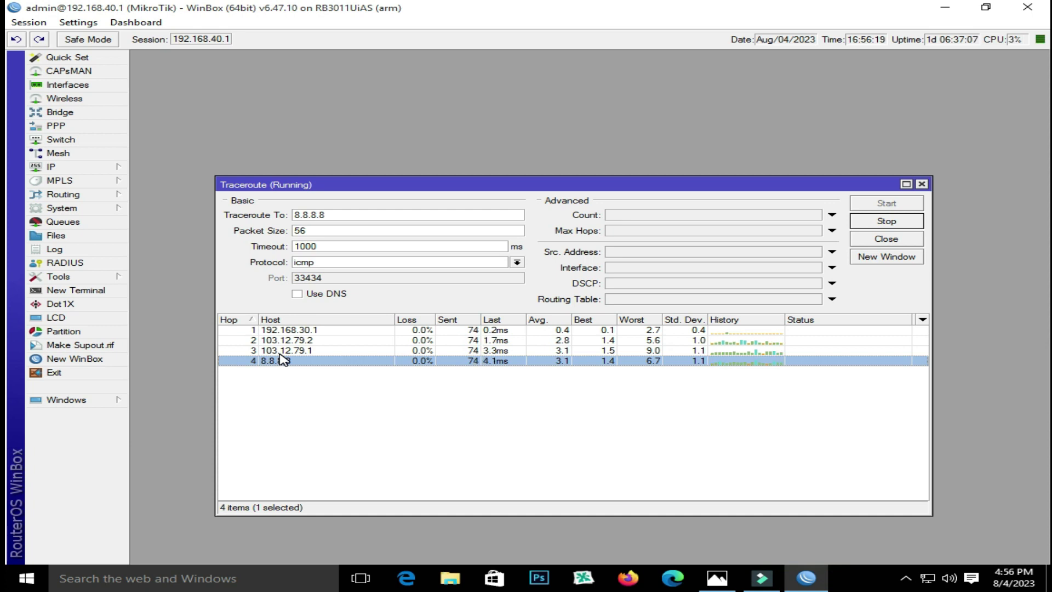
click(307, 330)
click(301, 342)
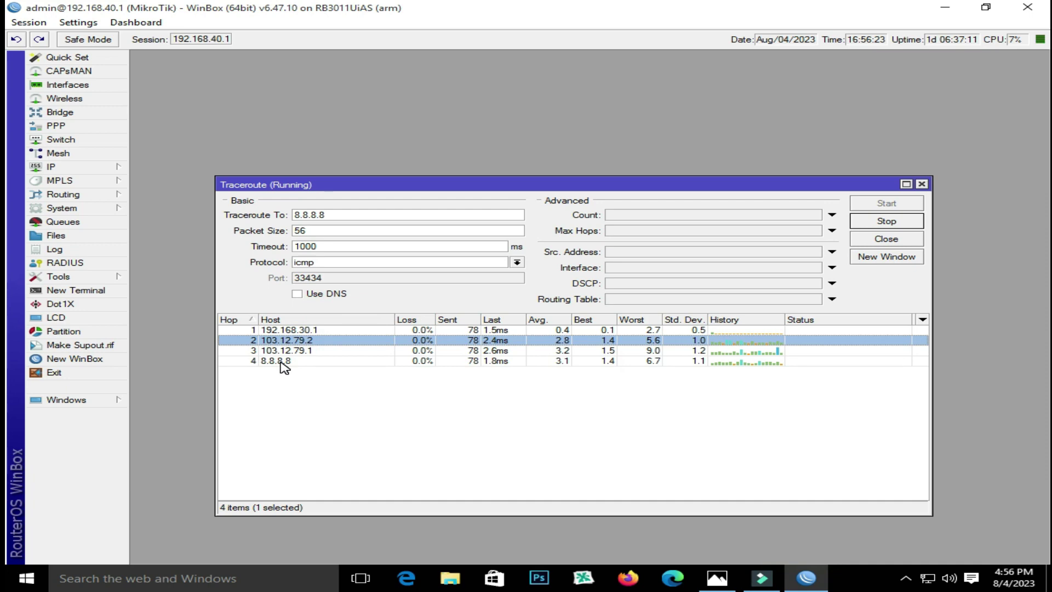
click(281, 361)
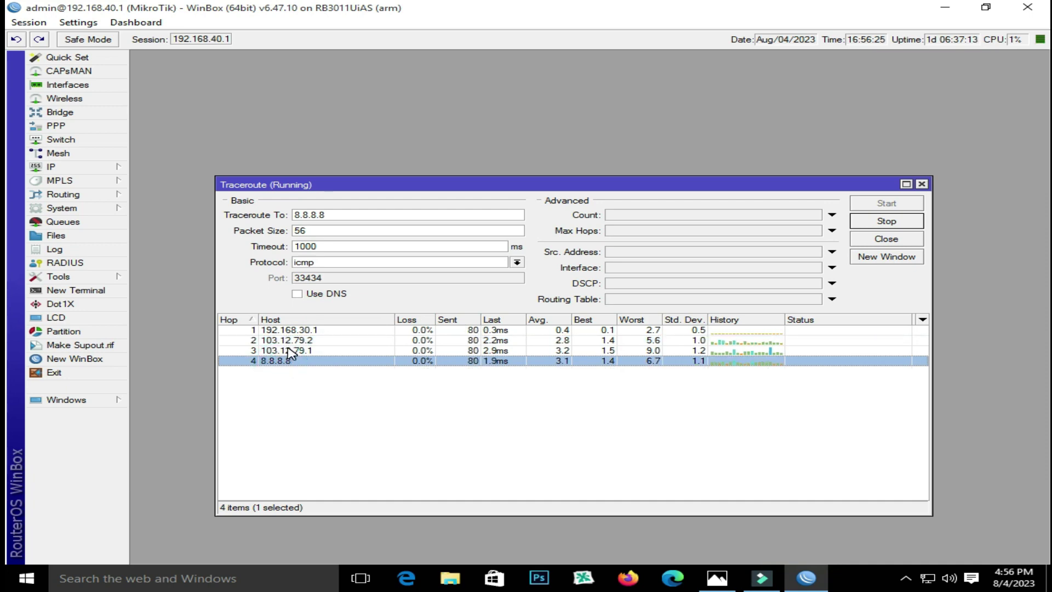
Compare the latency figures and history graphs of the traceroute hops
click(503, 330)
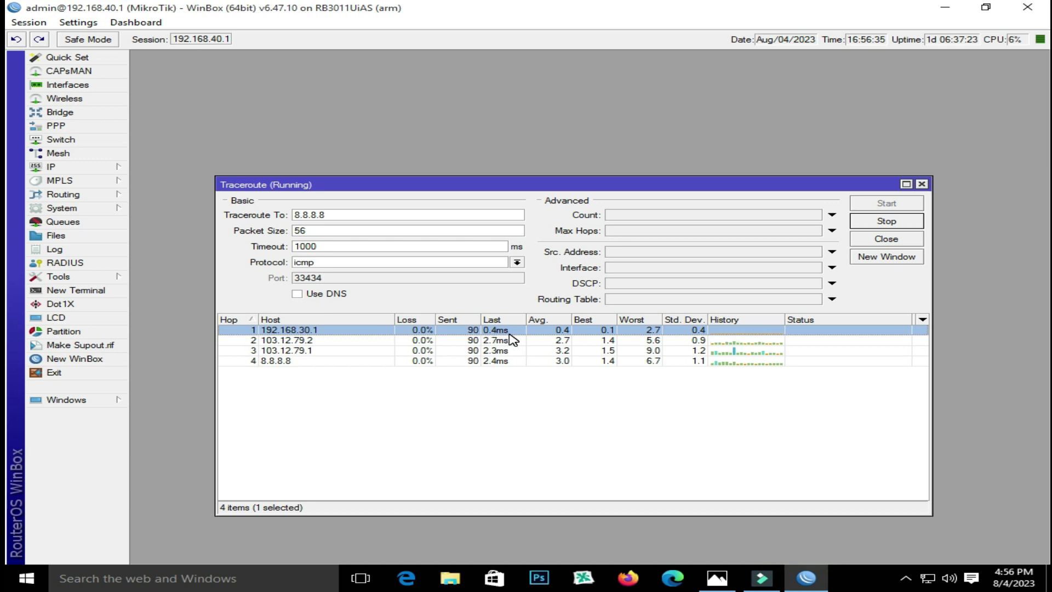
click(300, 340)
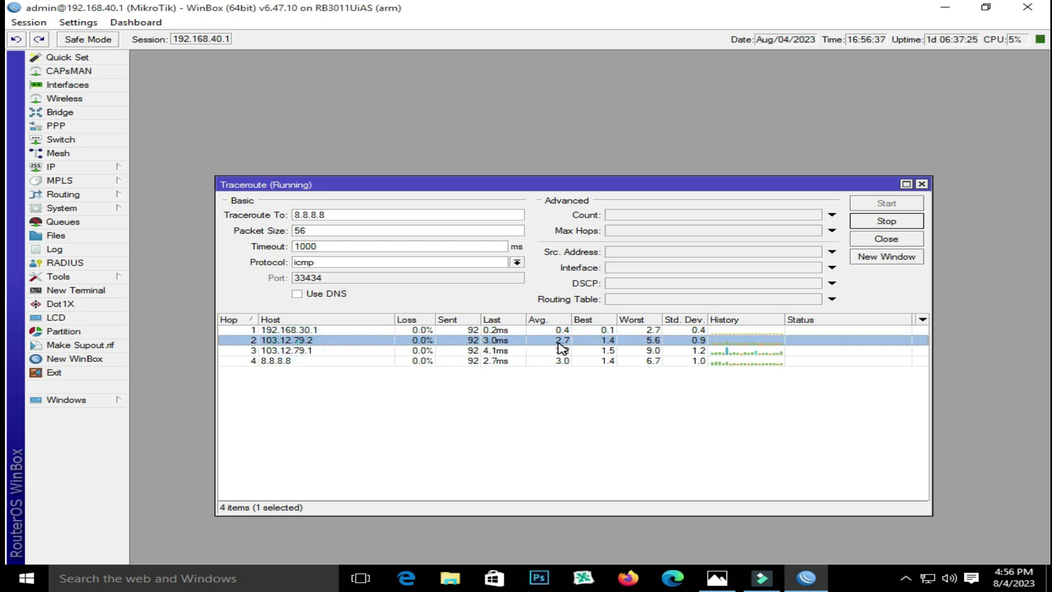
click(389, 360)
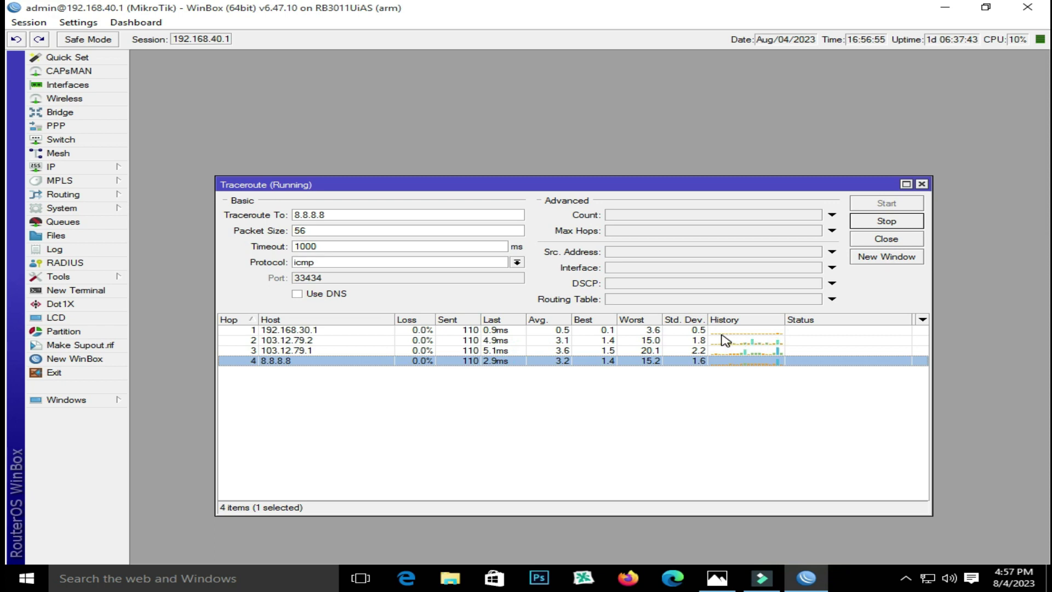
click(767, 330)
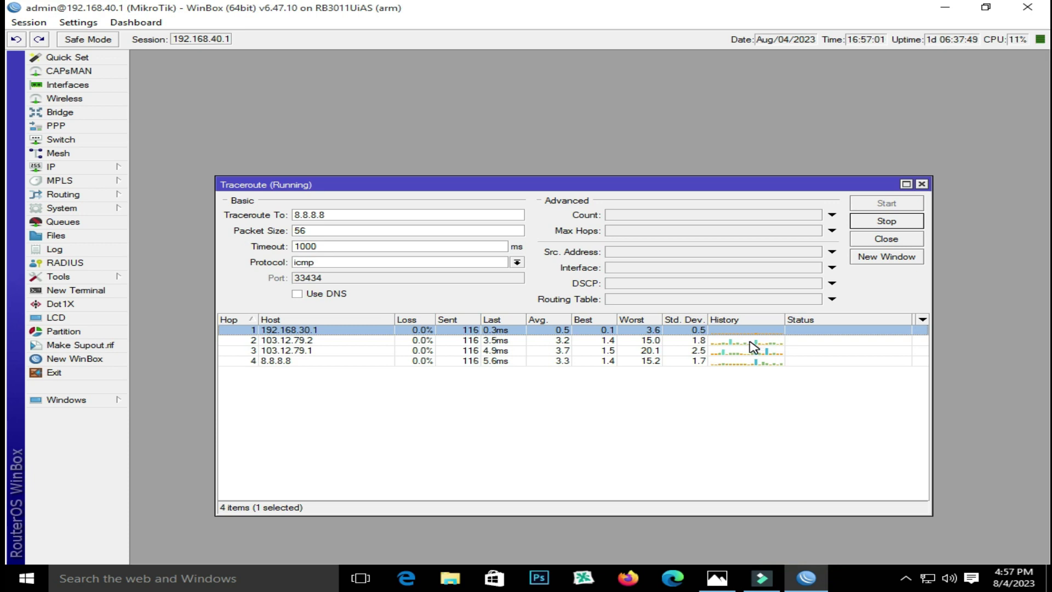
click(749, 340)
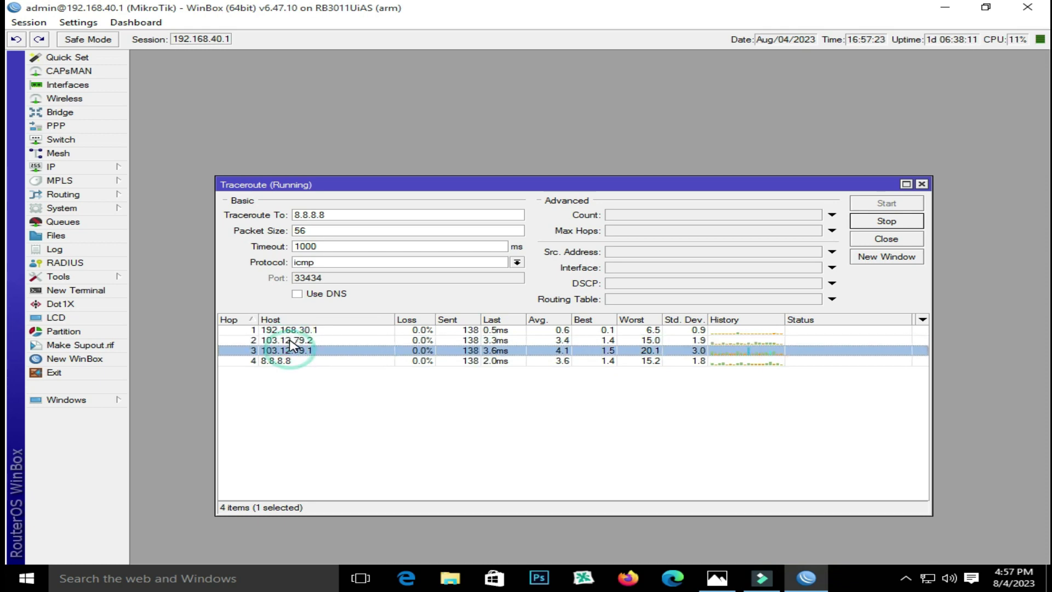
Review the traceroute's hop sequence again, ending at the 8.8.8.8 destination
click(291, 351)
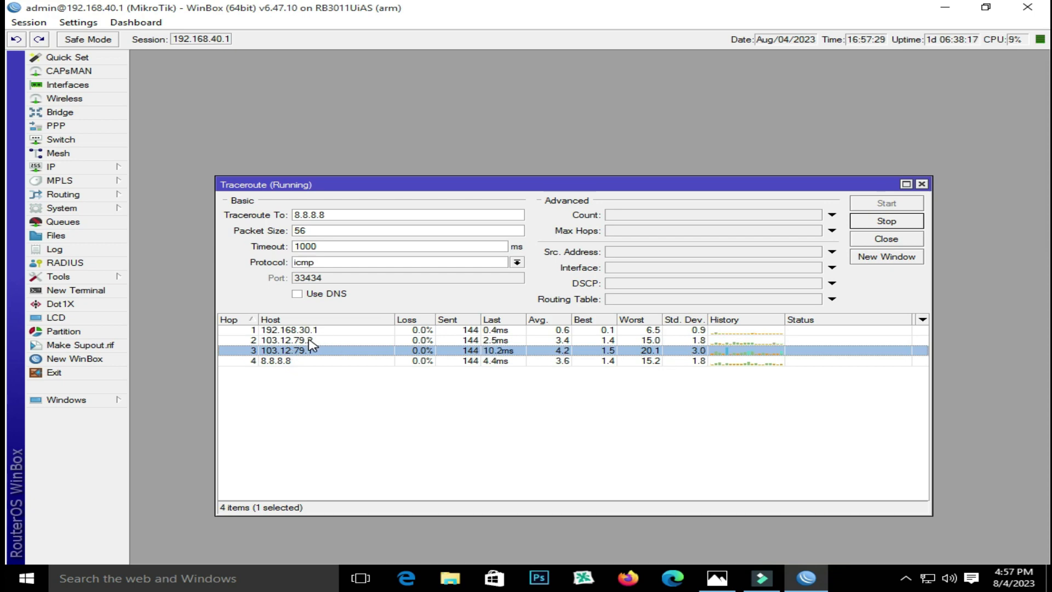
click(280, 361)
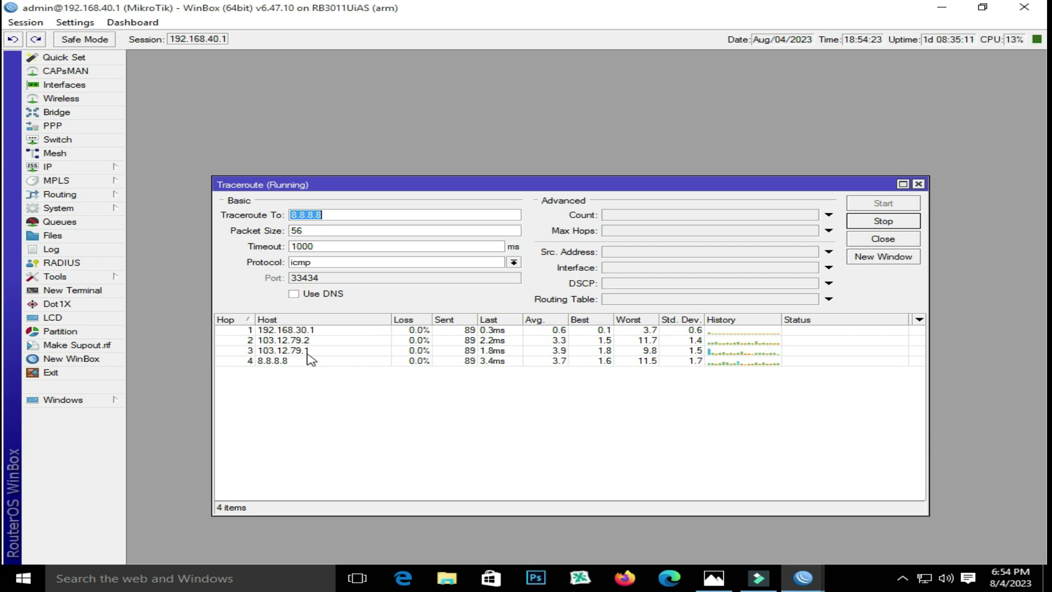
click(284, 340)
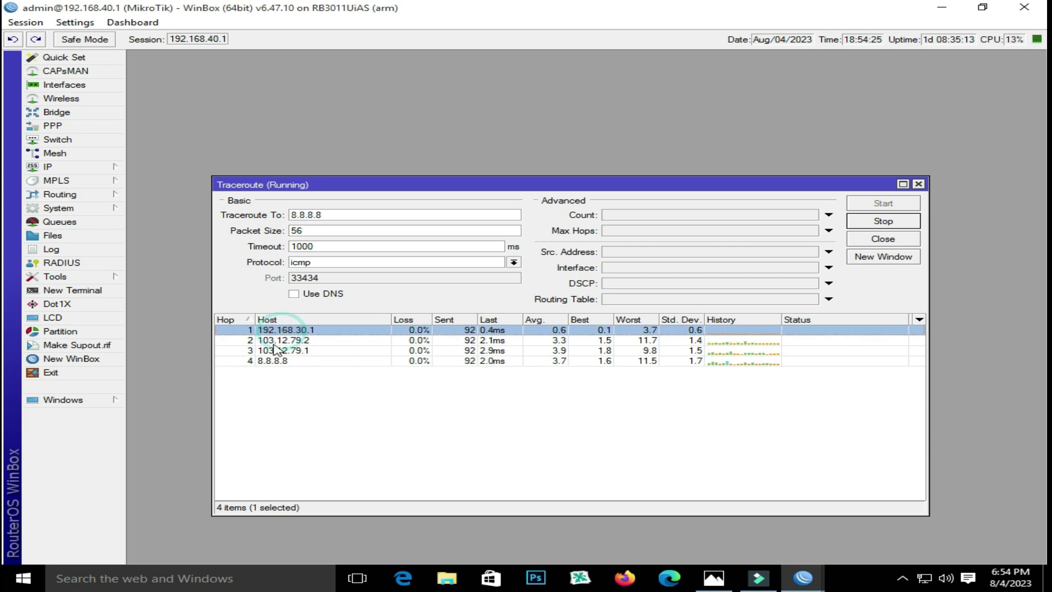
click(274, 350)
click(268, 361)
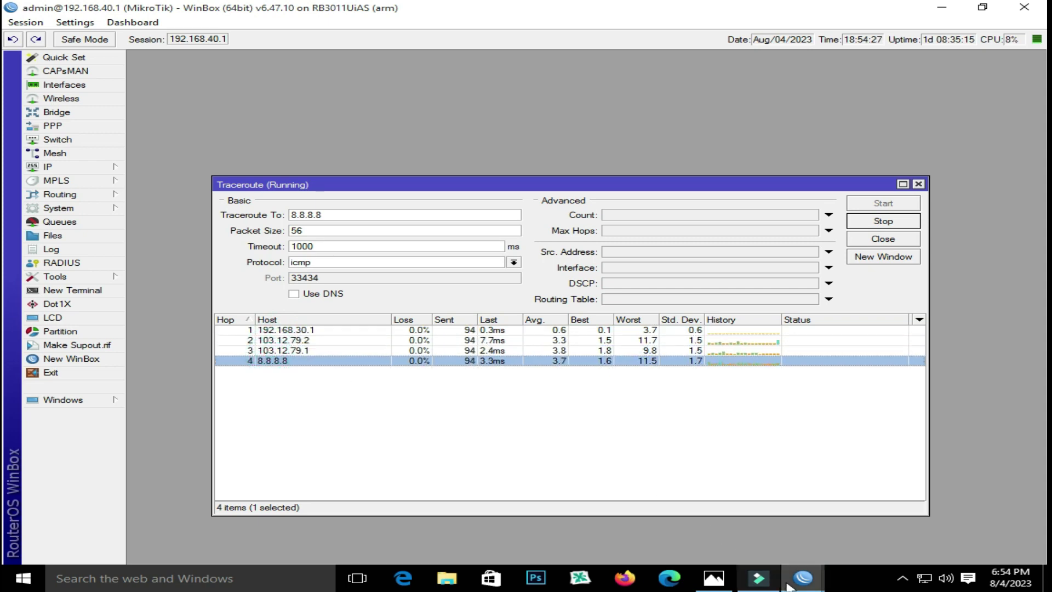
Switch to the 192.168.7.1 router session and run a traceroute to 8.8.8.8 there
mouse_move(803, 578)
click(704, 501)
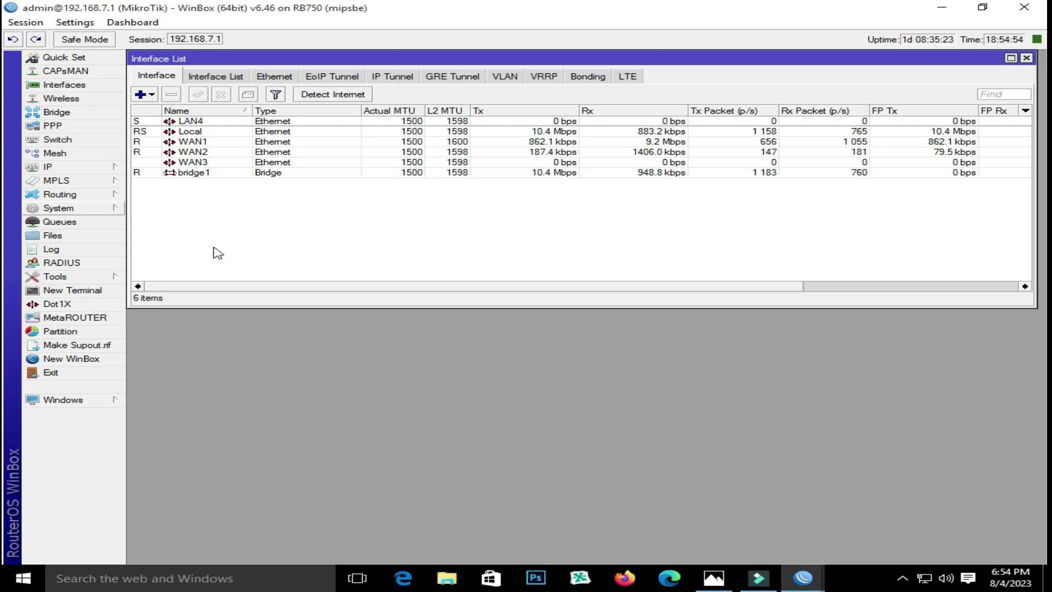
click(96, 277)
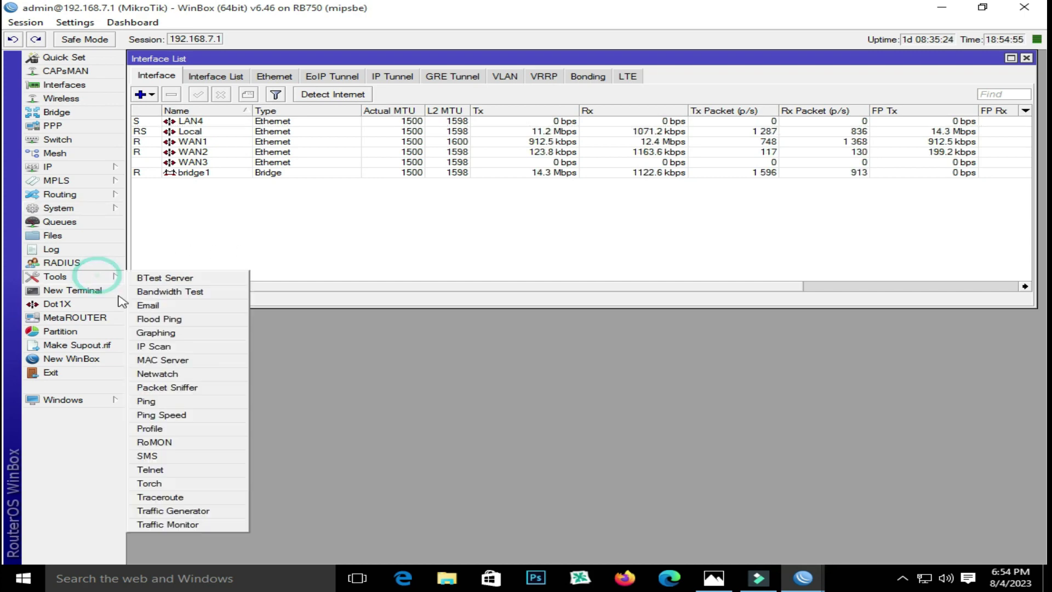
click(204, 498)
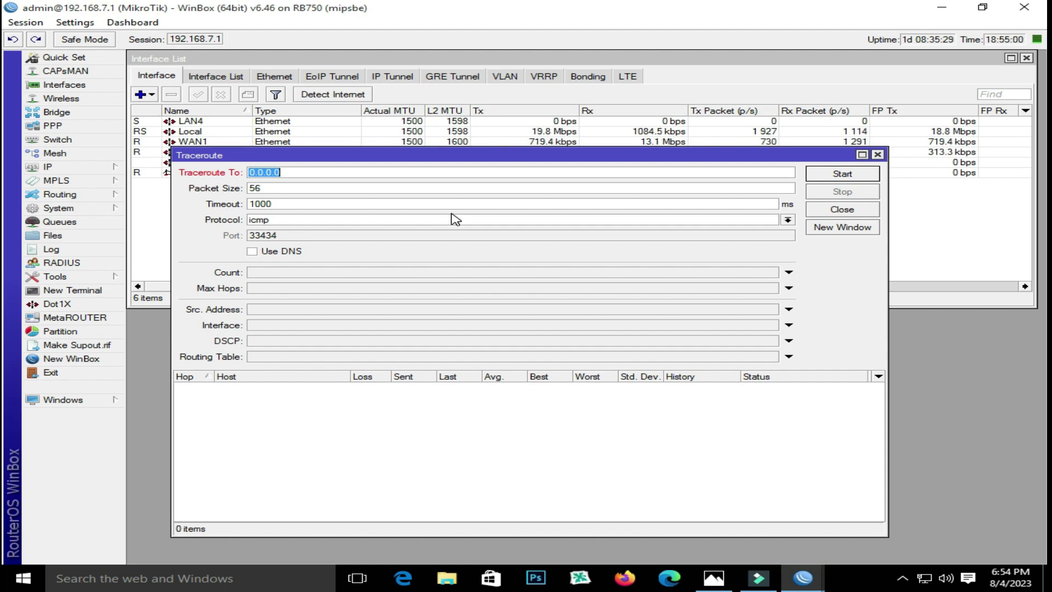
text(8.8.8.8)
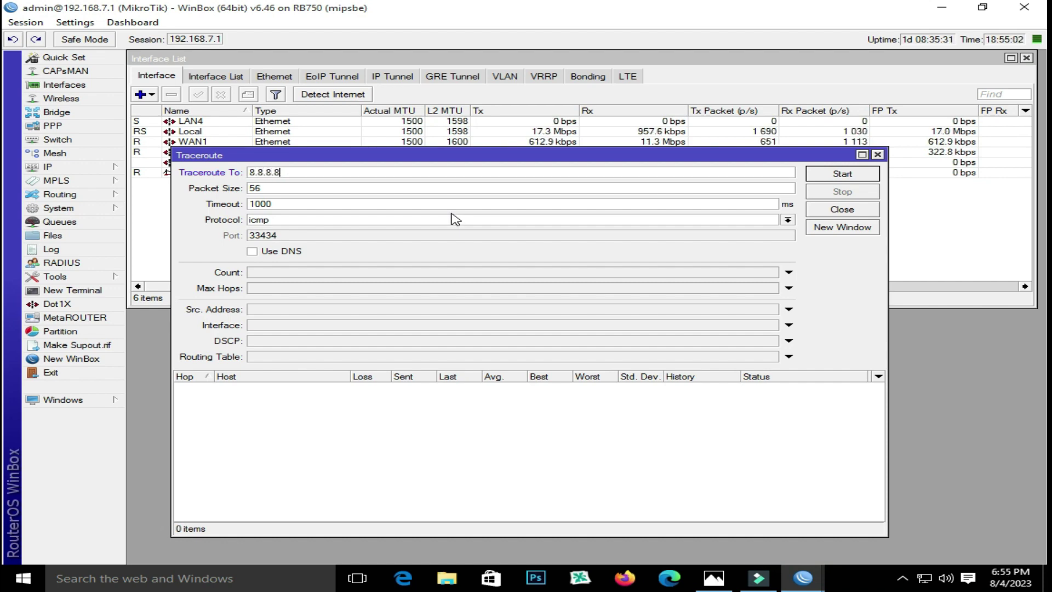
click(842, 174)
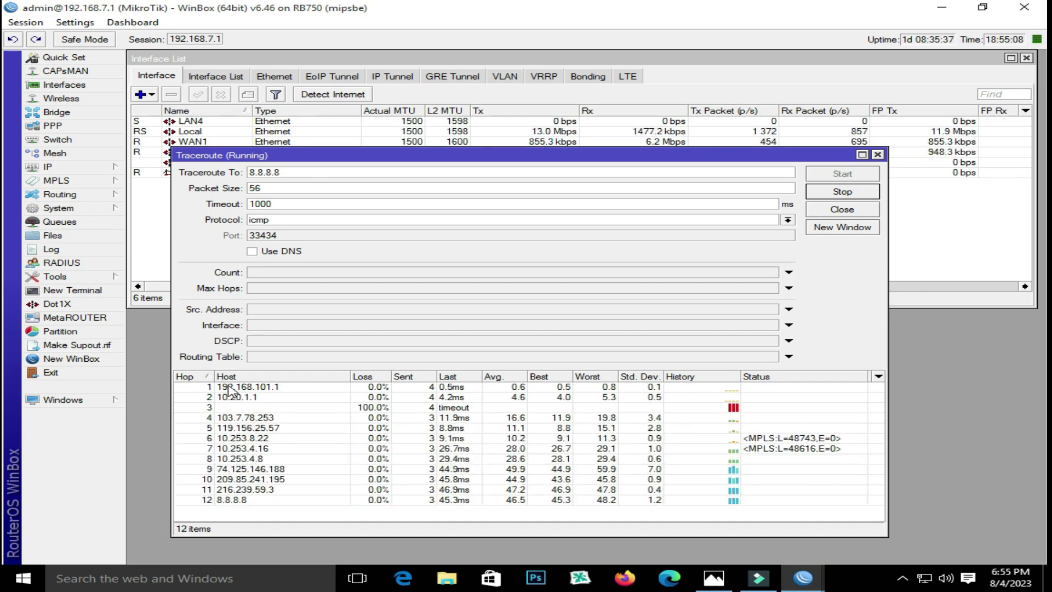
Highlight the first and last hops of the 192.168.7.1 traceroute, and compare them with the same hops in the 192.168.40.1 session
click(211, 500)
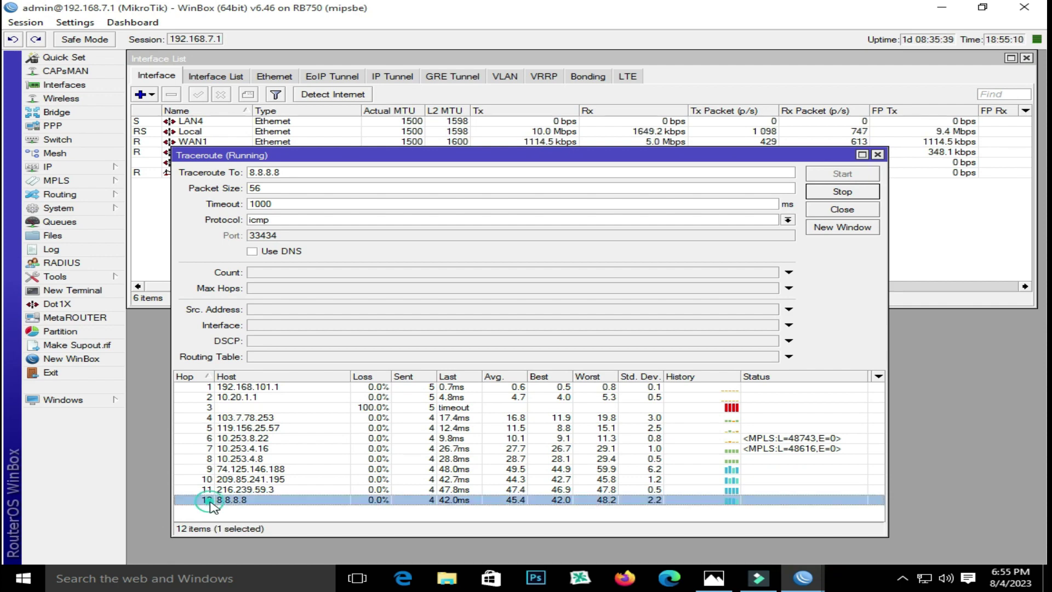
ctrl+click(225, 387)
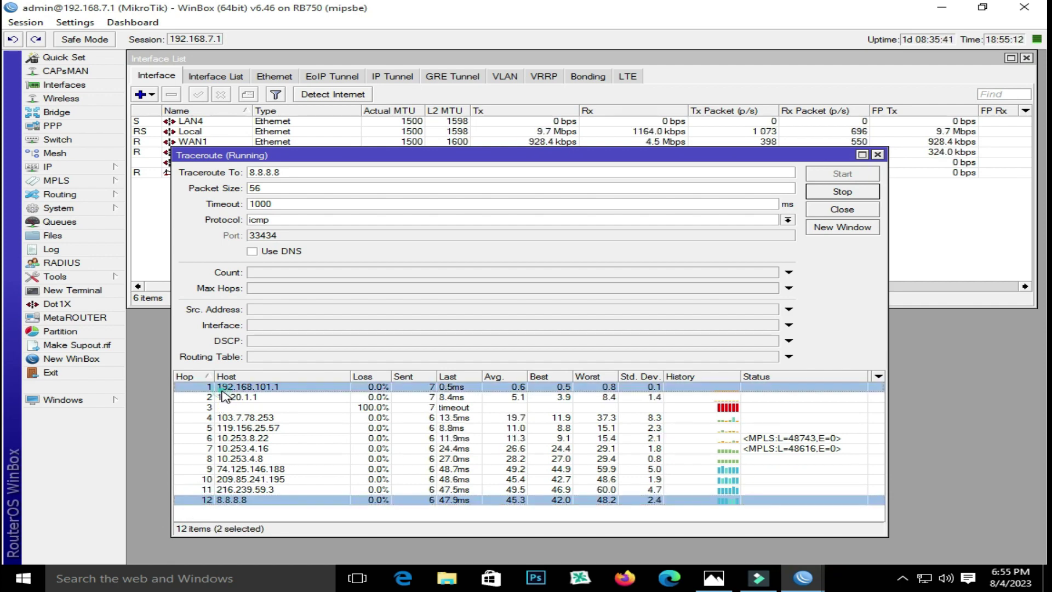
mouse_move(803, 578)
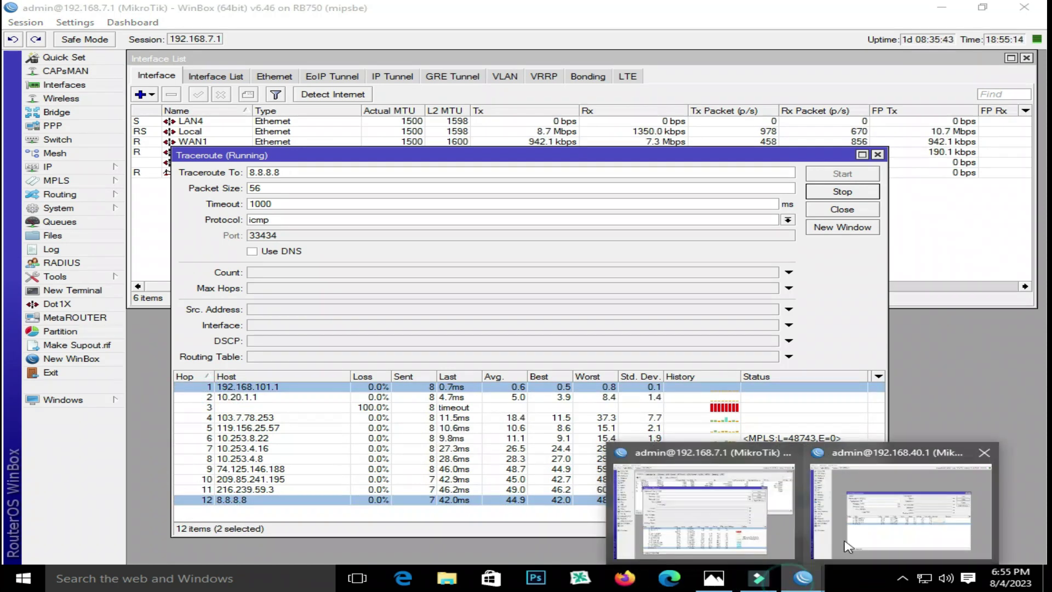
click(851, 535)
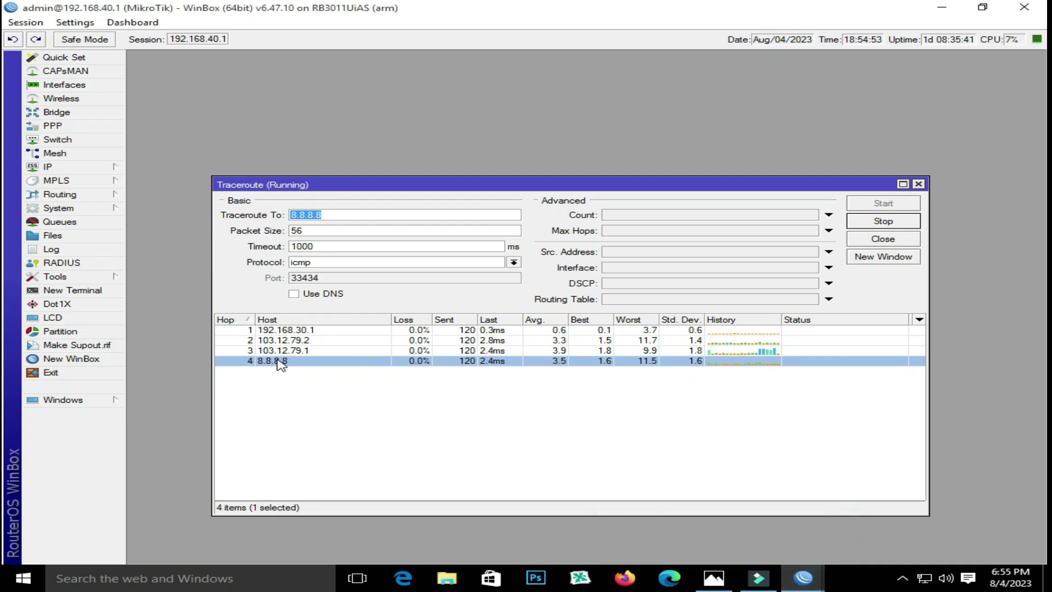
ctrl+click(282, 330)
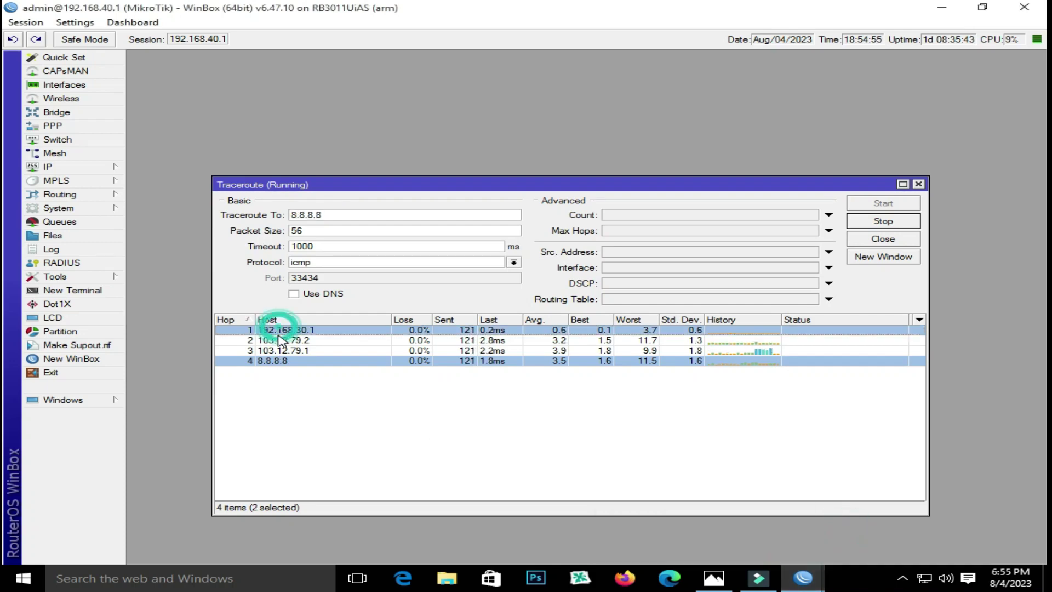
Examine the second and third hops and the 8.8.8.8 destination in the 192.168.40.1 traceroute
ctrl+click(282, 341)
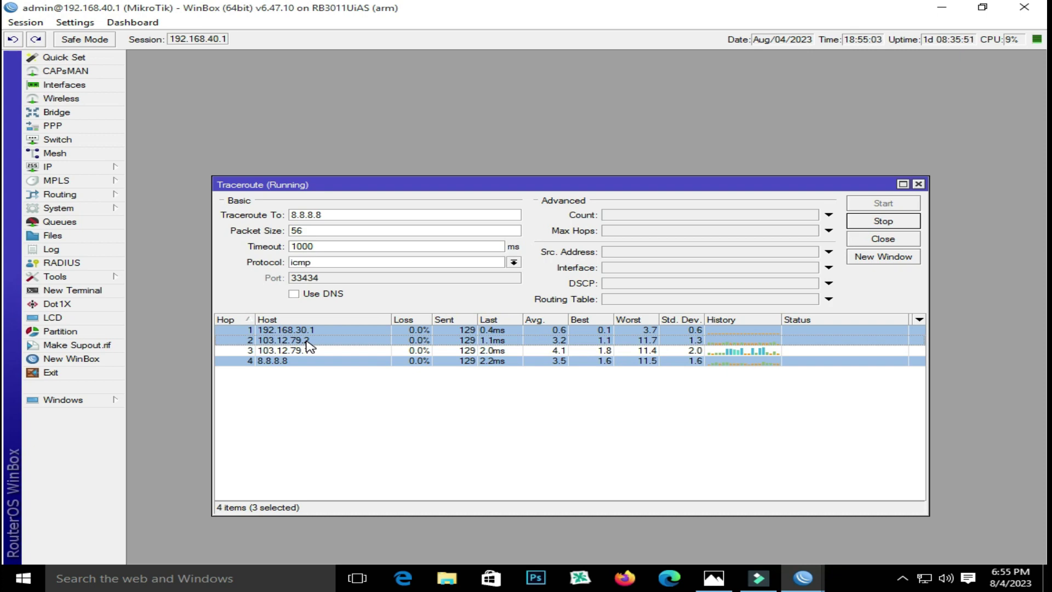
click(280, 363)
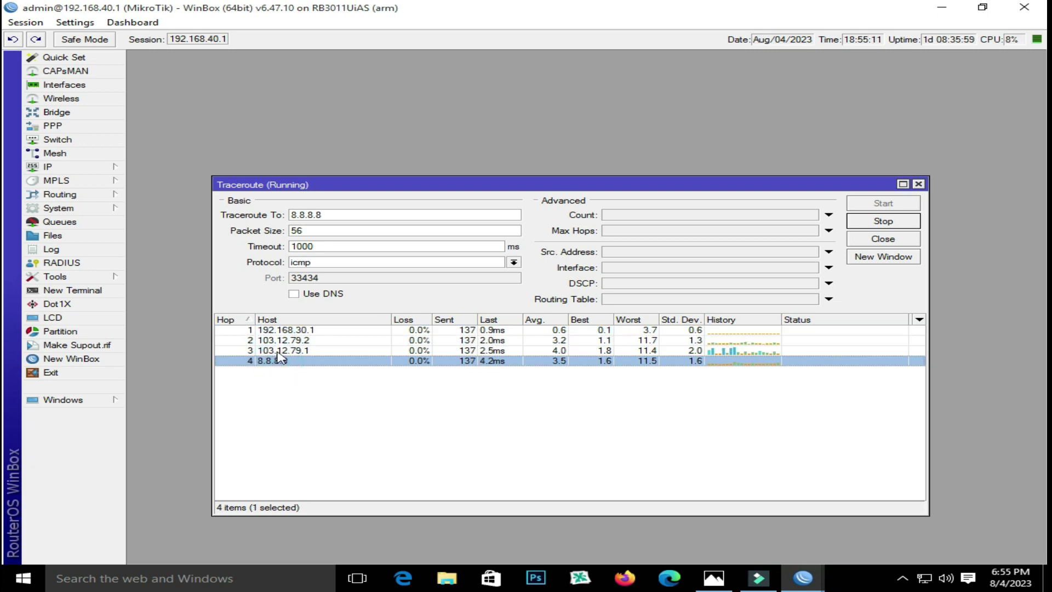
click(291, 352)
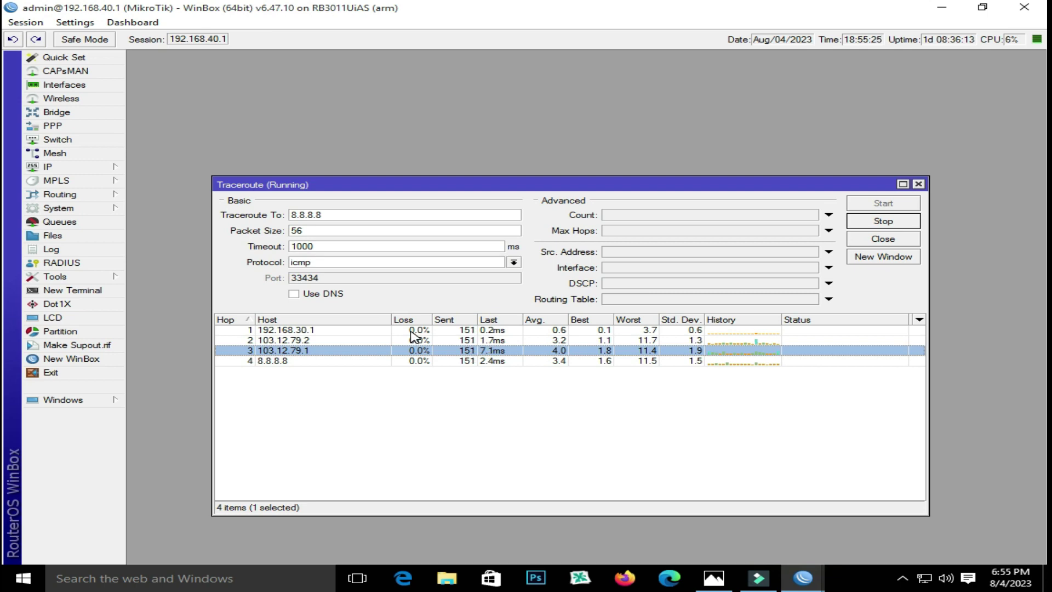
Switch to the 192.168.7.1 router session and examine its first three hops together with the 8.8.8.8 destination
mouse_move(803, 578)
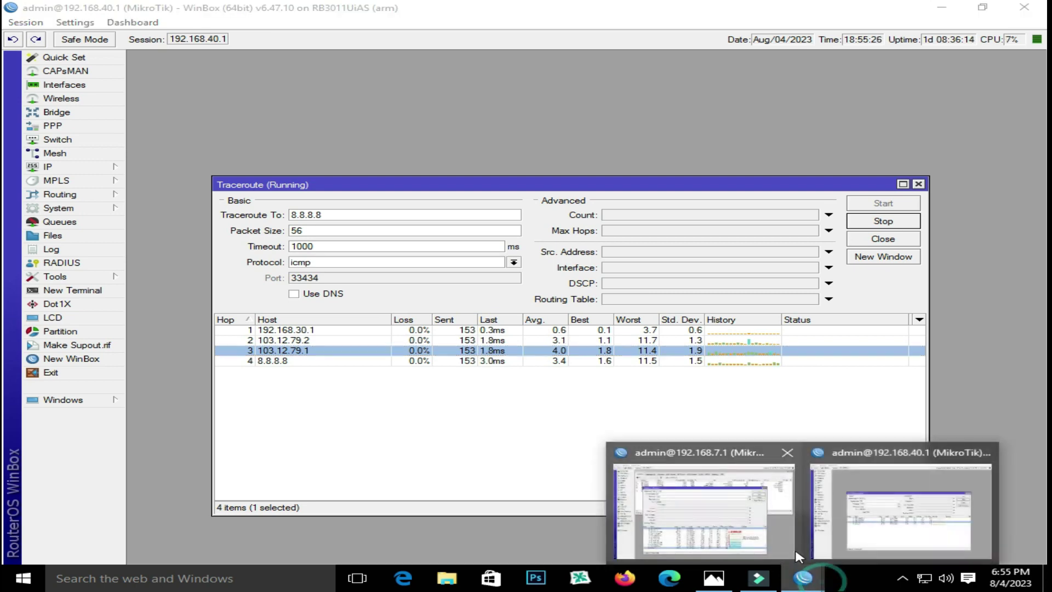
click(736, 520)
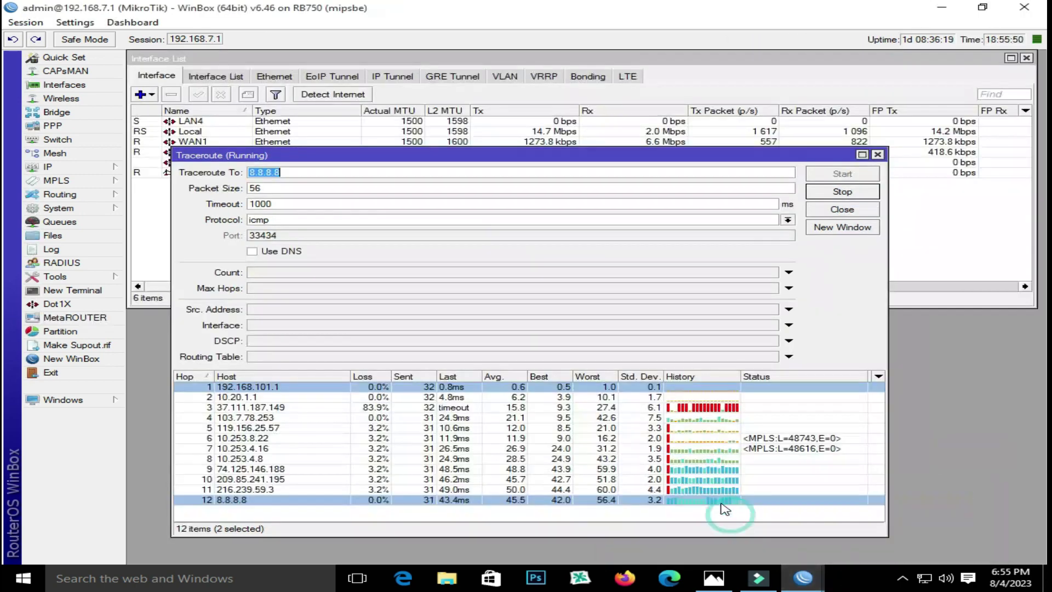
click(239, 387)
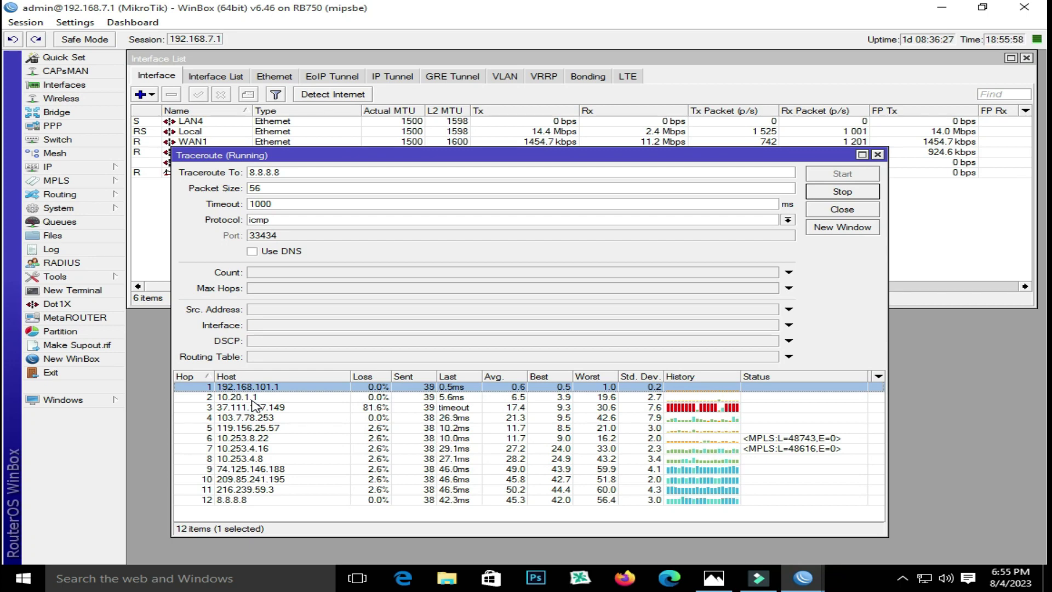
shift+click(253, 398)
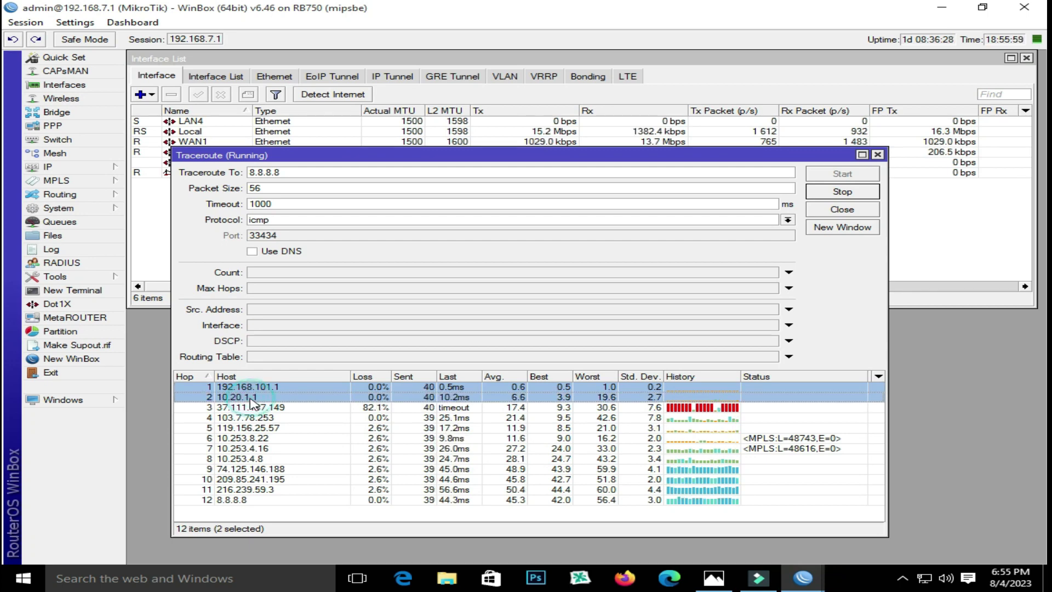
shift+click(275, 411)
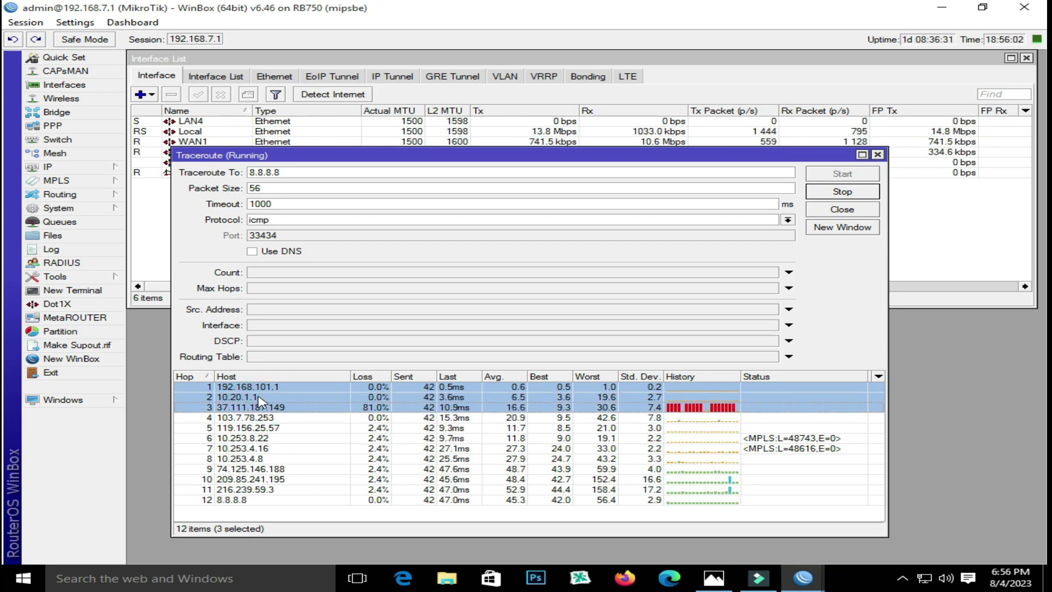
ctrl+click(237, 501)
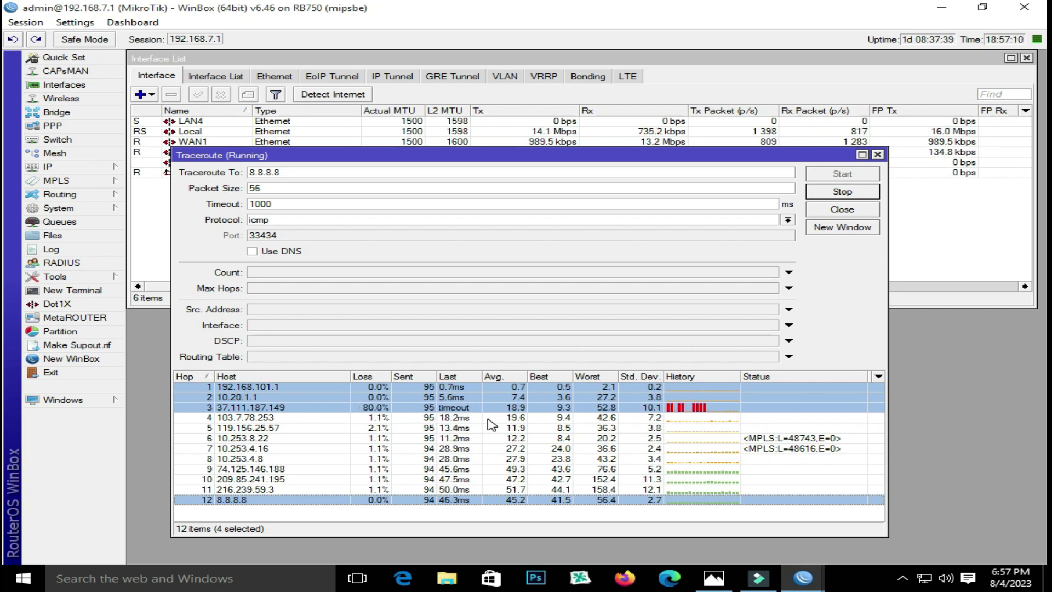
Switch to the 192.168.40.1 router session and restart its traceroute to 8.8.8.8
mouse_move(789, 585)
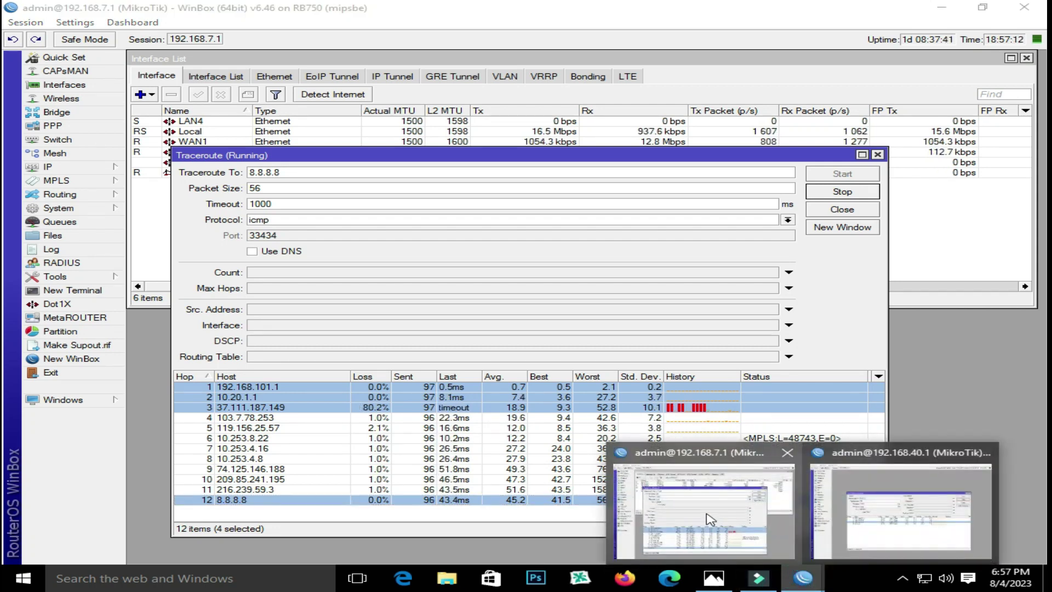
click(838, 512)
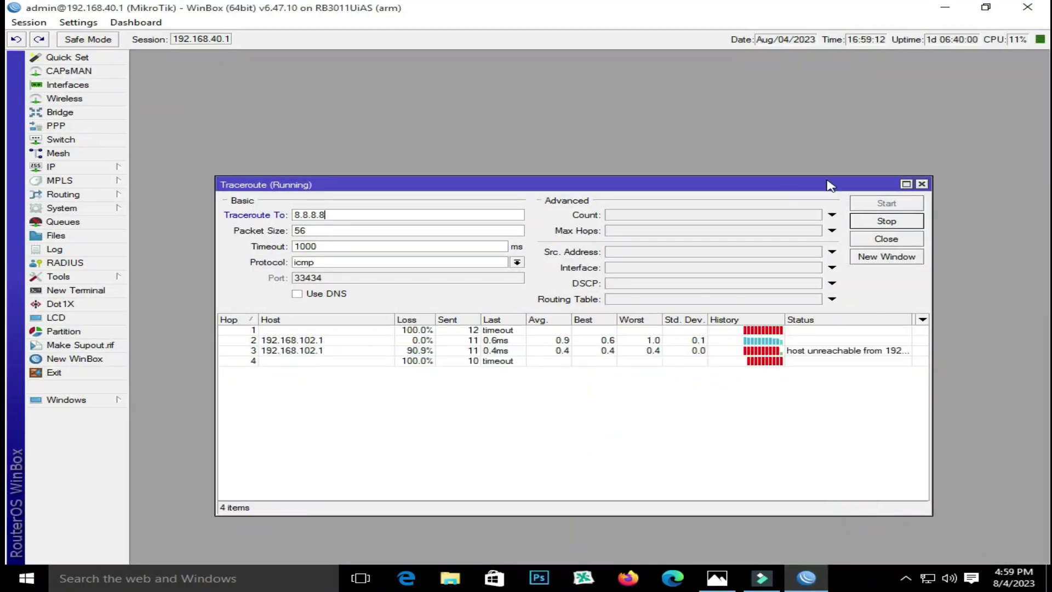
click(883, 221)
click(884, 205)
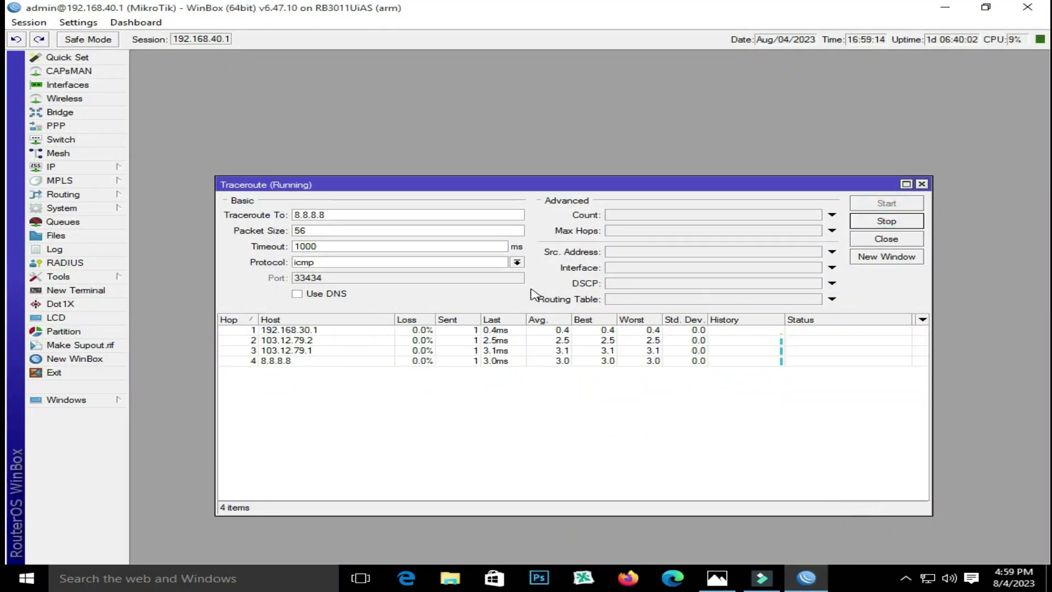
Review the restarted traceroute's intermediate hops, 103.12.79.2 and 103.12.79.1, and its 8.8.8.8 destination
click(309, 340)
click(291, 361)
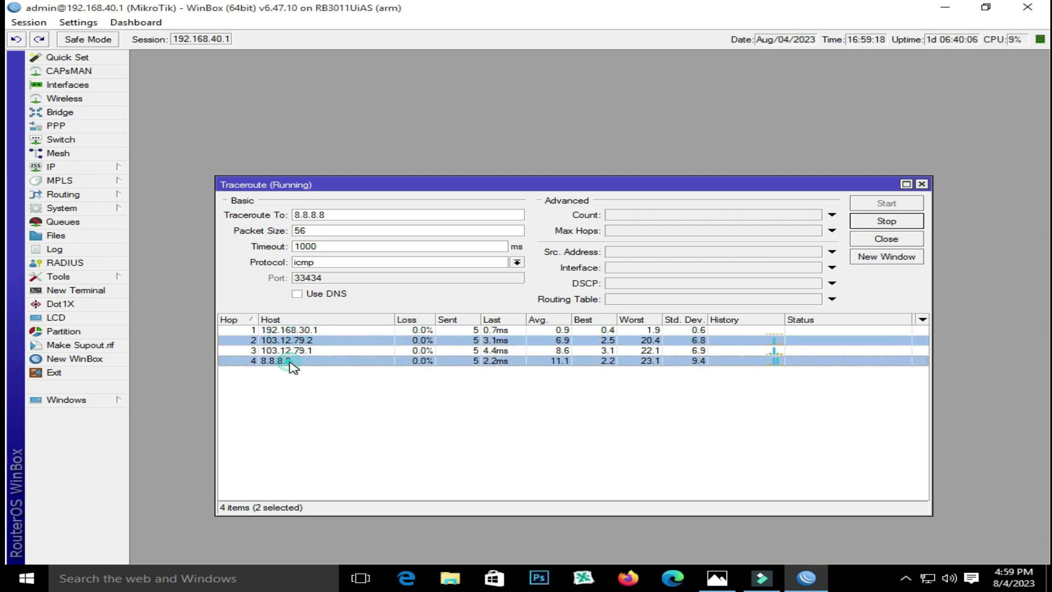
click(291, 351)
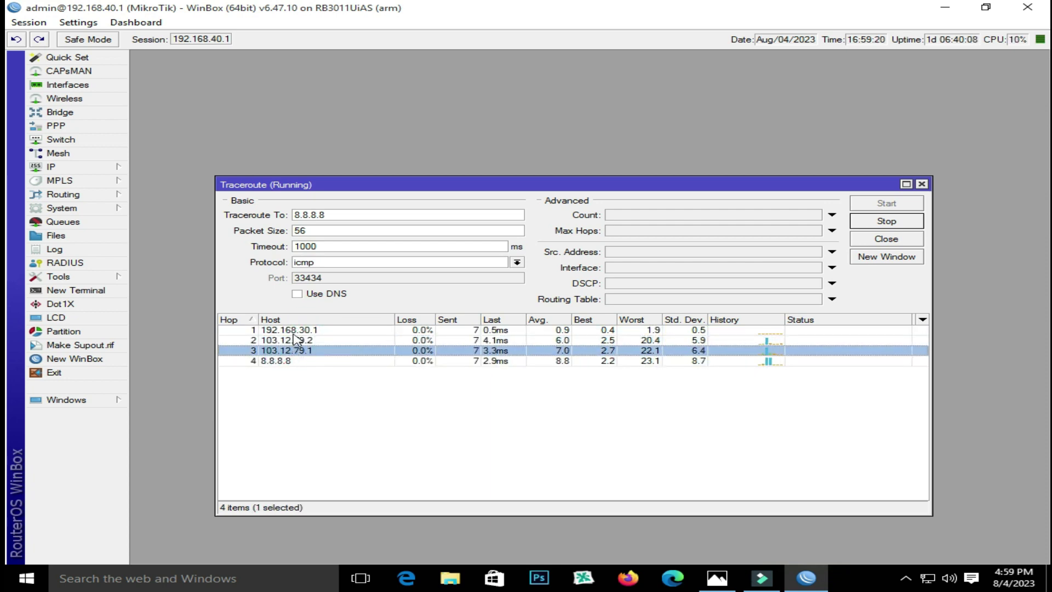